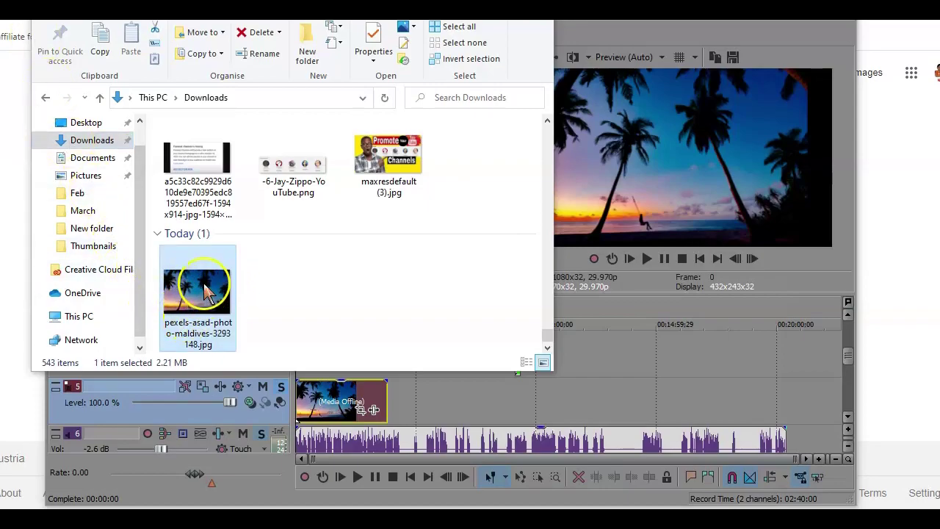
Relink the Media Offline event to the palm-tree beach JPG and stretch it along the Vegas timeline.
{"action": "left_click_drag", "start_coordinate": [227, 316], "coordinate": [312, 404]}
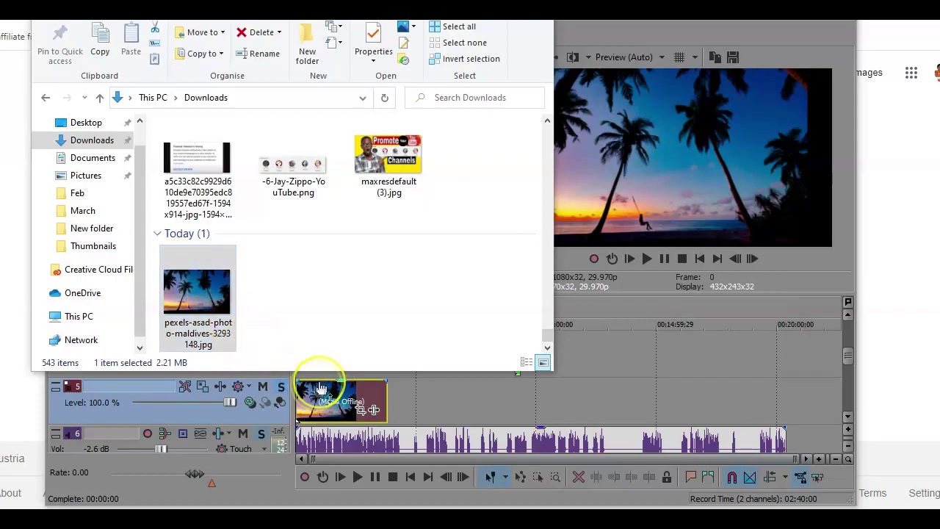
{"action": "left_click", "coordinate": [367, 410]}
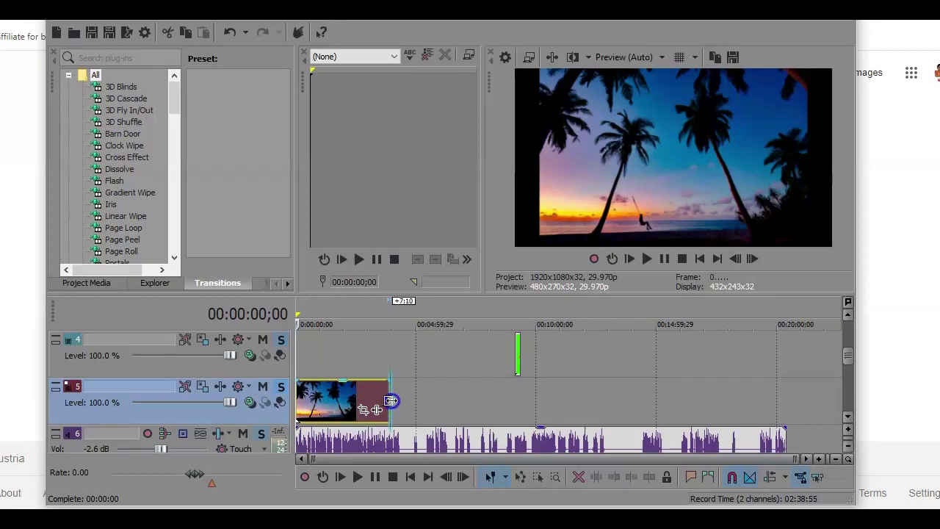
{"action": "left_click_drag", "start_coordinate": [390, 400], "coordinate": [743, 431]}
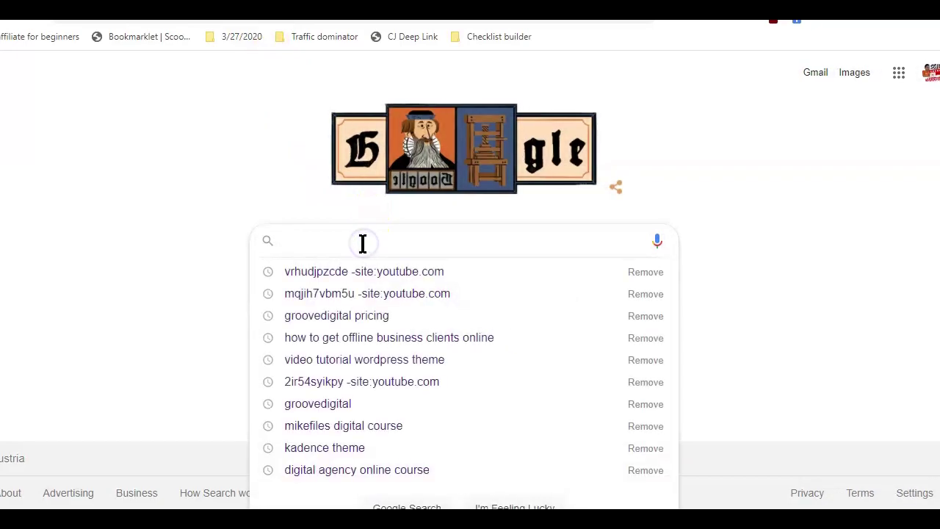
Search Google for 'Online Audio to Video Converters' and scroll through the results.
{"action": "type", "text": "Online Audio to Video Converters"}
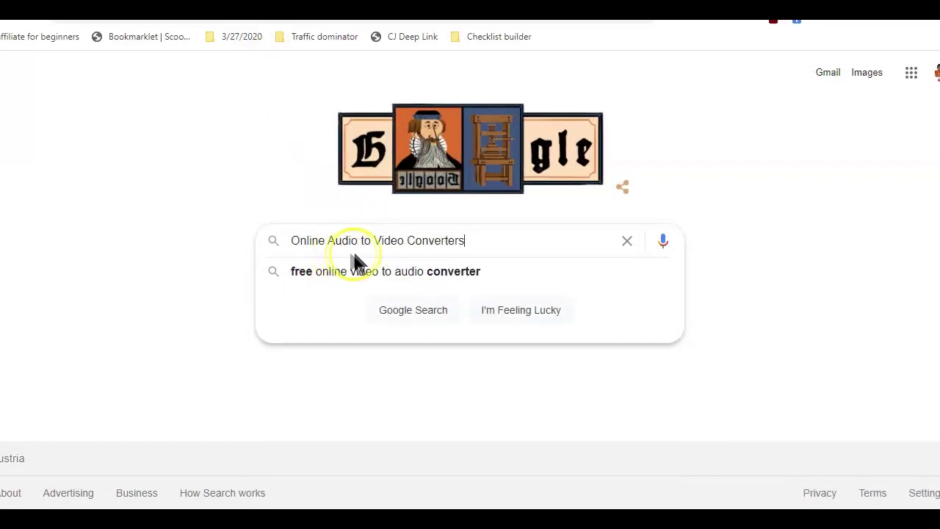
{"action": "key", "text": "Return"}
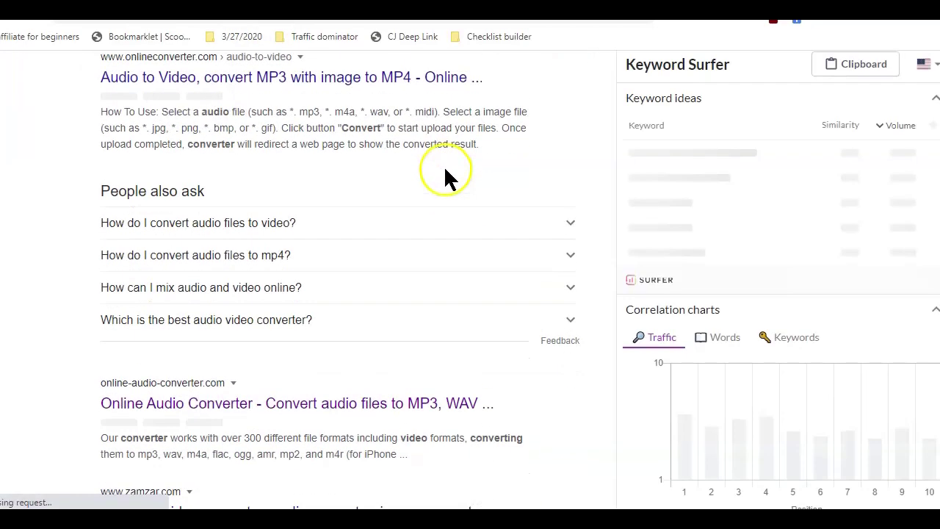
{"action": "scroll", "coordinate": [445, 173], "scroll_direction": "down", "scroll_amount": 2}
{"action": "scroll", "coordinate": [447, 177], "scroll_direction": "down", "scroll_amount": 2}
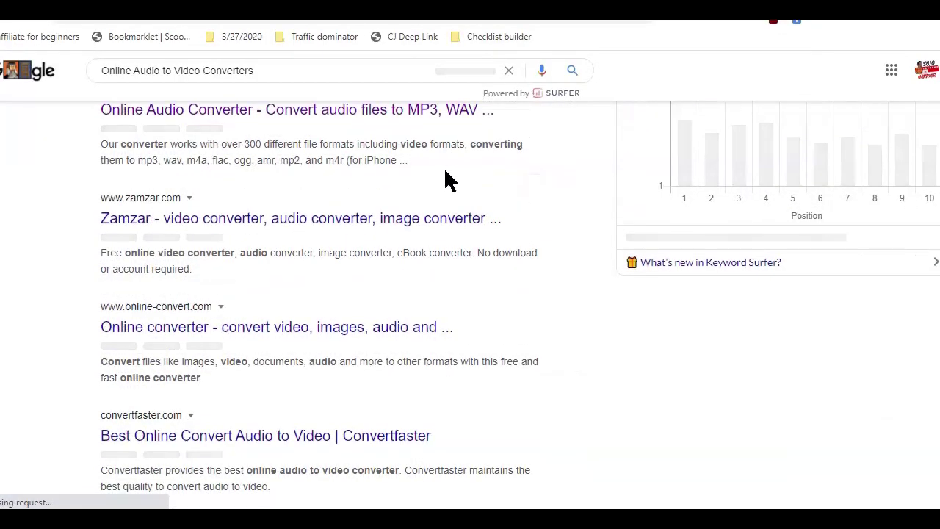
{"action": "scroll", "coordinate": [448, 177], "scroll_direction": "down", "scroll_amount": 3}
{"action": "scroll", "coordinate": [447, 177], "scroll_direction": "down", "scroll_amount": 2}
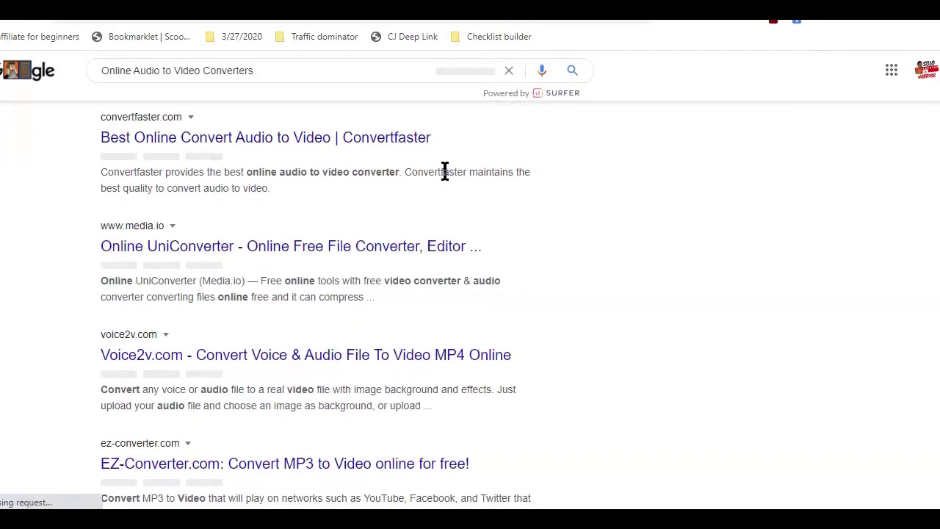
{"action": "scroll", "coordinate": [442, 171], "scroll_direction": "down", "scroll_amount": 3}
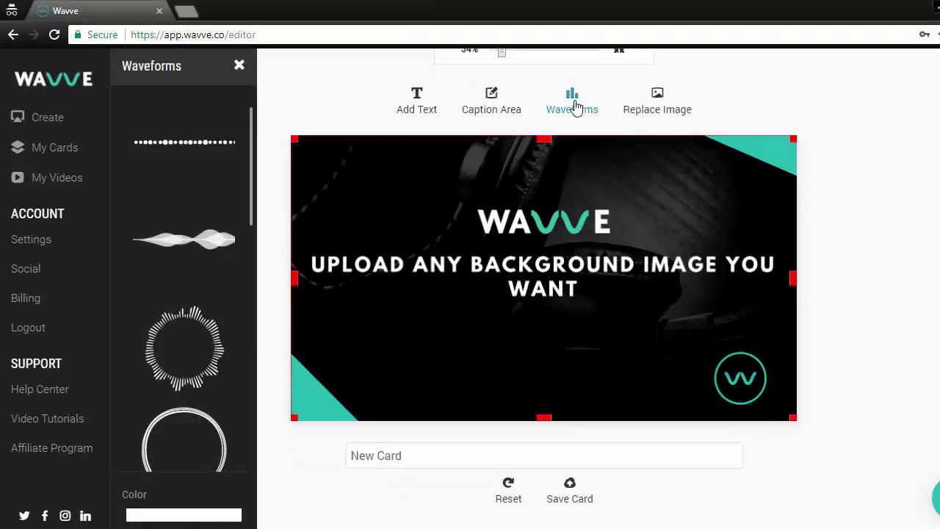
Try the wave and dotted waveform styles, moving each to the card's lower part.
{"action": "left_click", "coordinate": [210, 242]}
{"action": "left_click_drag", "start_coordinate": [634, 186], "coordinate": [628, 349]}
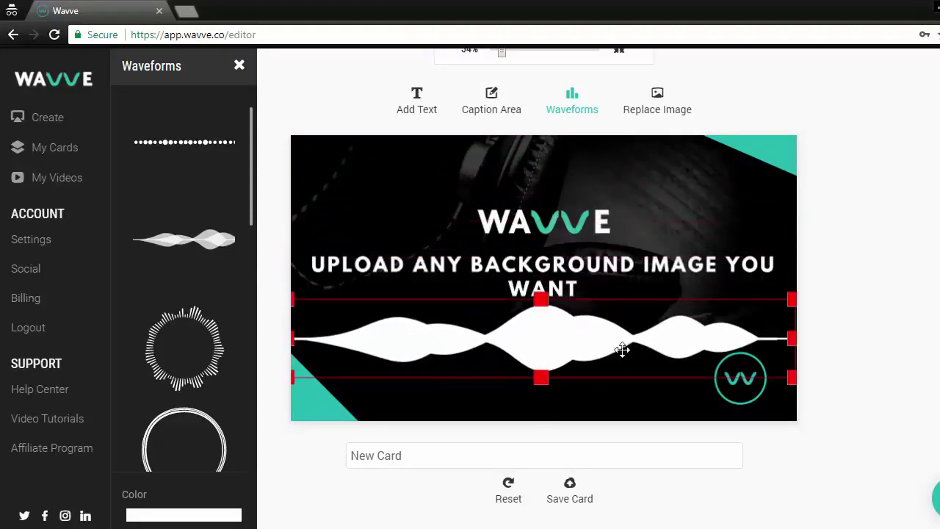
{"action": "left_click", "coordinate": [201, 145]}
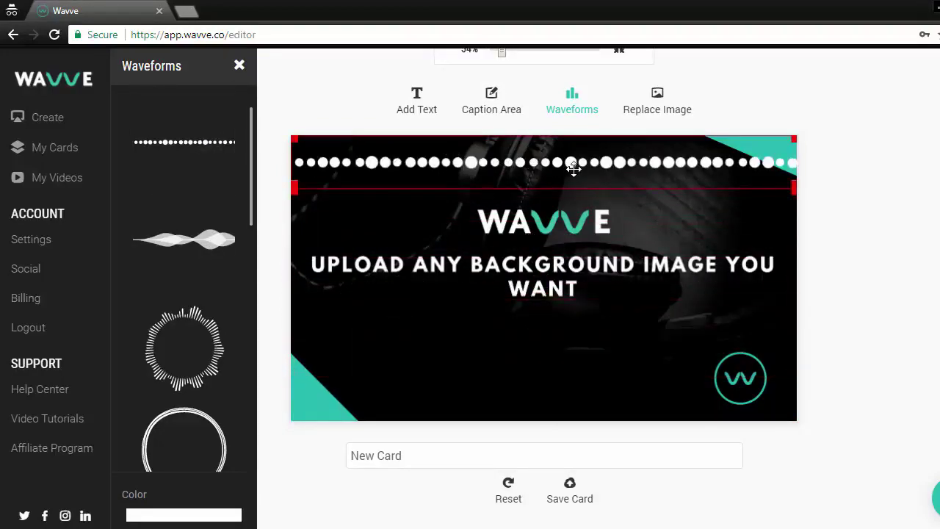
{"action": "mouse_move", "coordinate": [574, 168]}
{"action": "left_mouse_down"}
{"action": "mouse_move", "coordinate": [566, 342]}
{"action": "mouse_move", "coordinate": [571, 329]}
{"action": "left_mouse_up"}
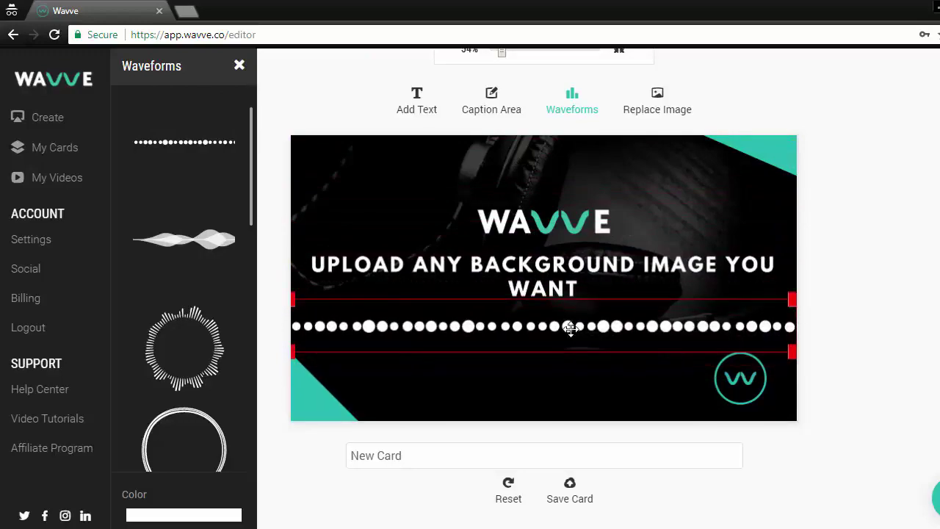
Switch to the circular waveform and shrink it to fit around the W logo.
{"action": "left_click", "coordinate": [206, 357]}
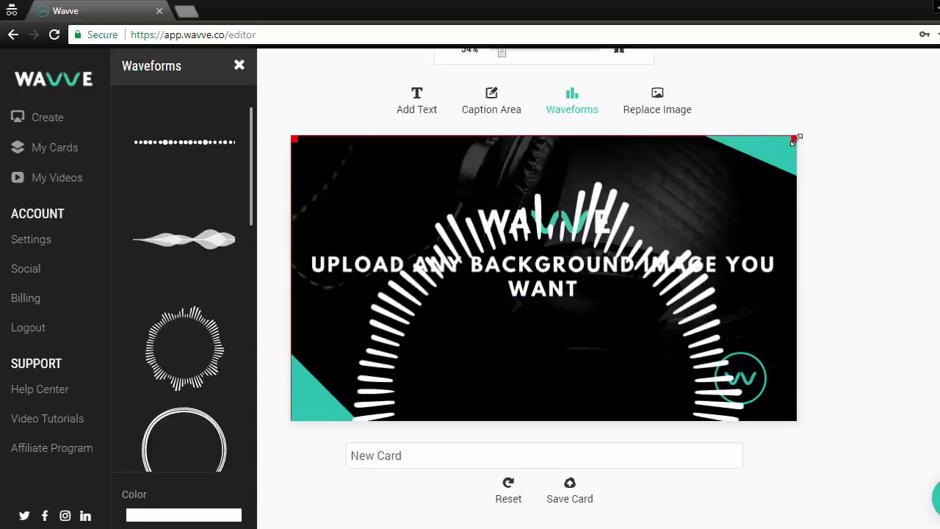
{"action": "mouse_move", "coordinate": [741, 178]}
{"action": "left_mouse_down"}
{"action": "mouse_move", "coordinate": [475, 420]}
{"action": "mouse_move", "coordinate": [707, 283]}
{"action": "left_mouse_up"}
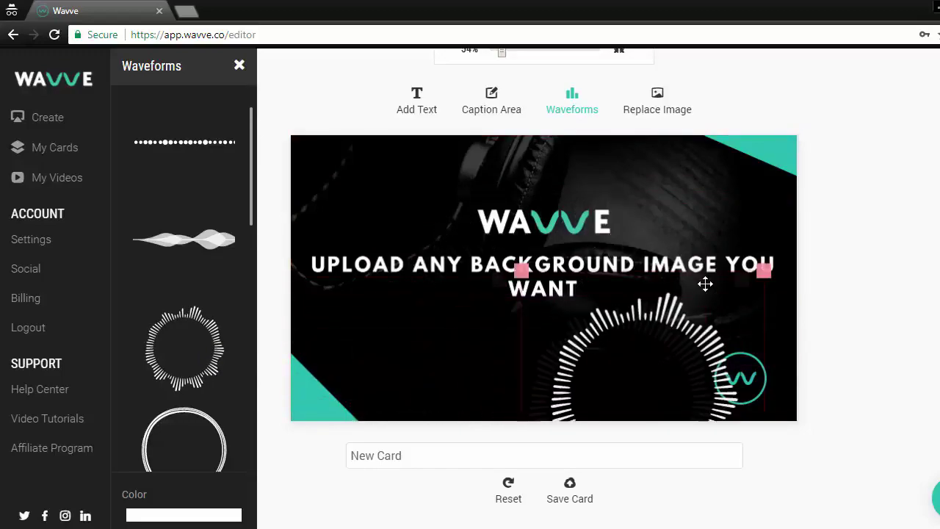
{"action": "left_click_drag", "start_coordinate": [763, 268], "coordinate": [655, 380]}
{"action": "left_click_drag", "start_coordinate": [602, 411], "coordinate": [749, 350]}
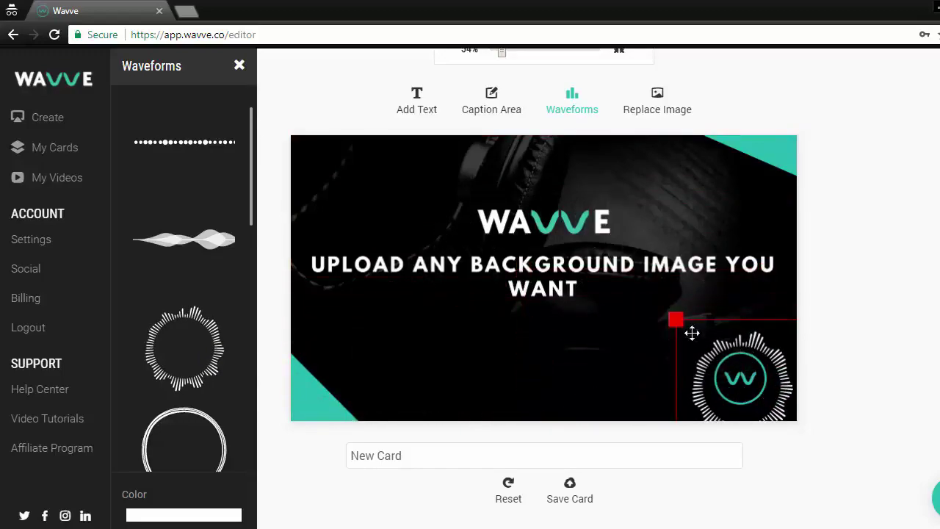
{"action": "mouse_move", "coordinate": [693, 331]}
{"action": "left_mouse_down"}
{"action": "mouse_move", "coordinate": [724, 361]}
{"action": "mouse_move", "coordinate": [722, 353]}
{"action": "left_mouse_up"}
Recolour the circular waveform teal (#25bab0) and deselect it.
{"action": "left_click", "coordinate": [178, 515]}
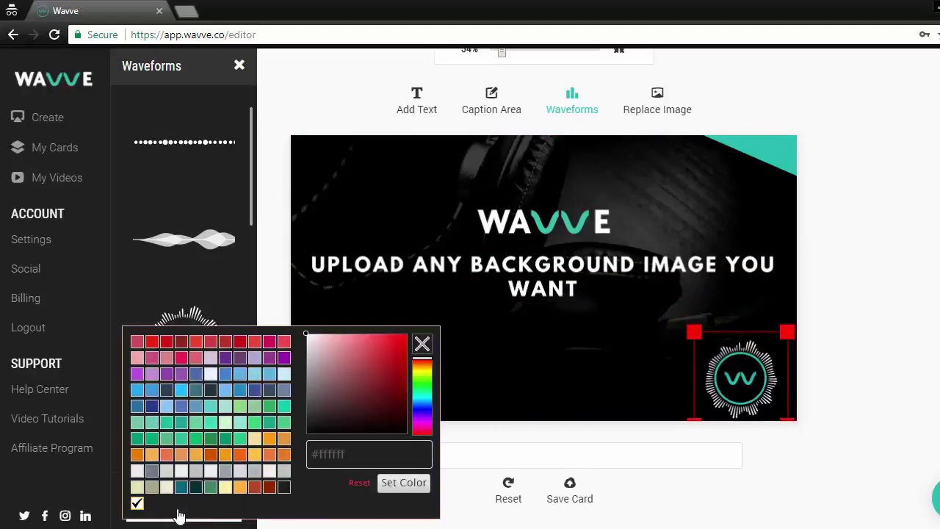
{"action": "double_click", "coordinate": [331, 454]}
{"action": "type", "text": "#25bab0"}
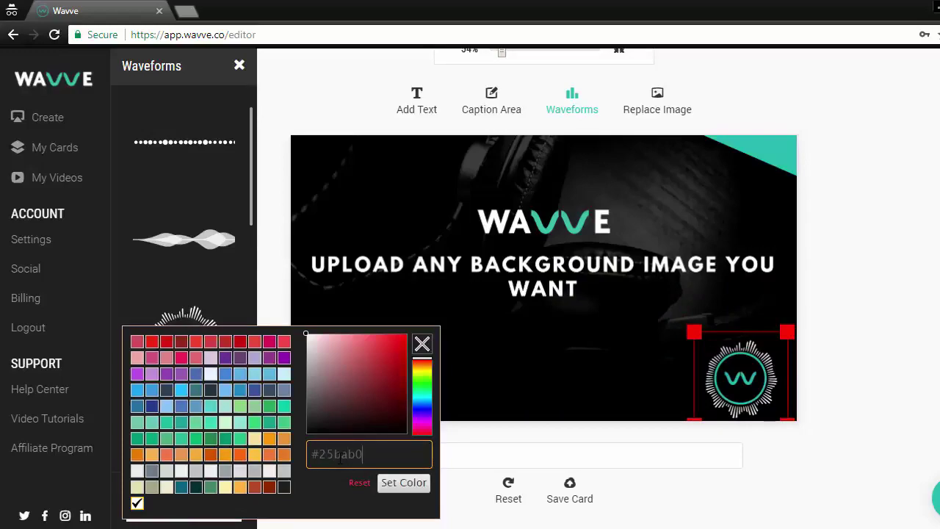
{"action": "left_click", "coordinate": [398, 484]}
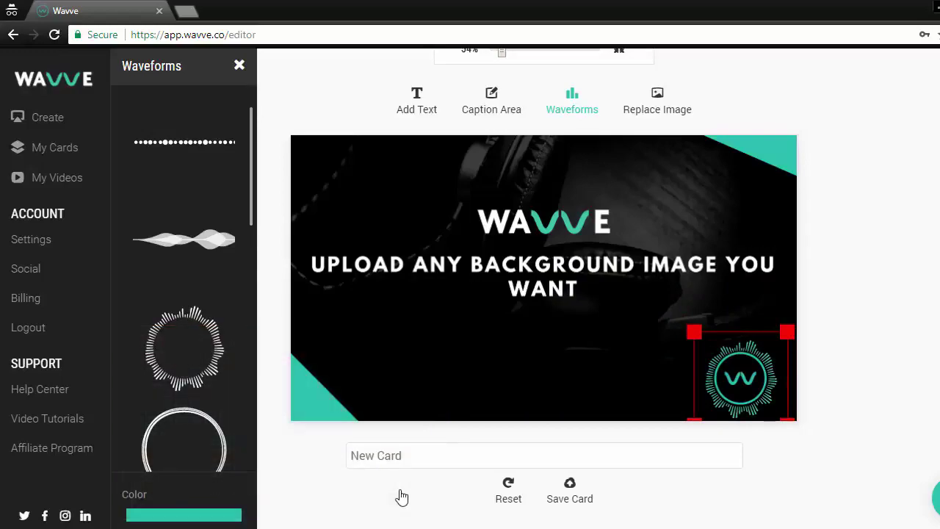
{"action": "left_click", "coordinate": [869, 383]}
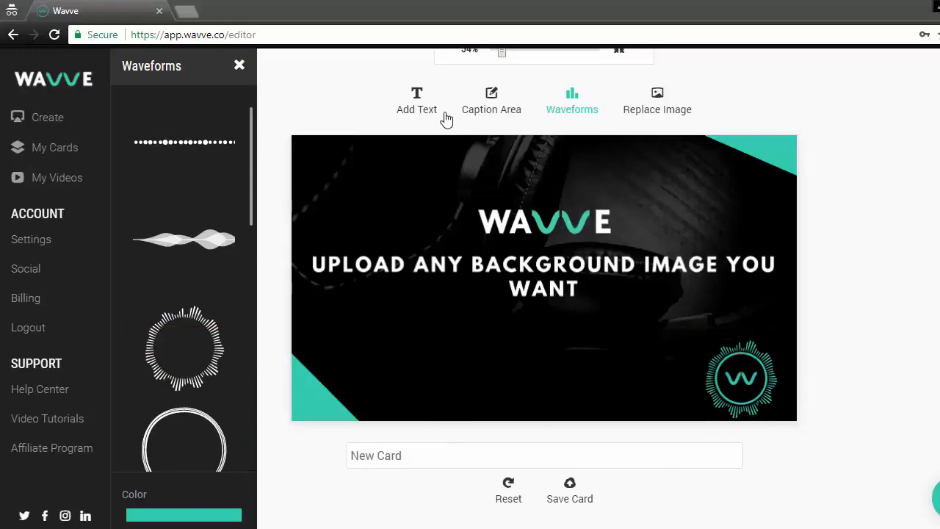
Insert a font text box, drag it to the card's bottom and retype it as 'You Can Add Te'.
{"action": "left_click", "coordinate": [428, 109]}
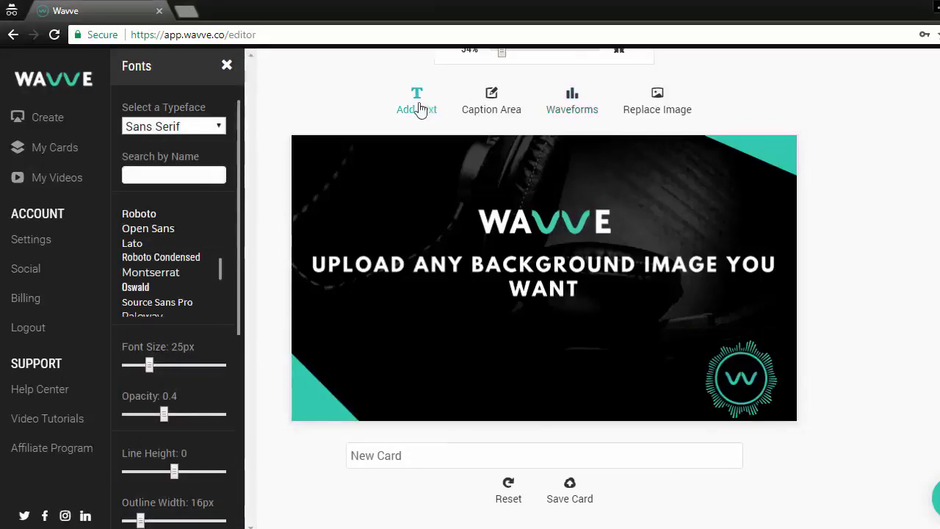
{"action": "left_click", "coordinate": [150, 215]}
{"action": "scroll", "coordinate": [193, 396], "scroll_direction": "down", "scroll_amount": 2}
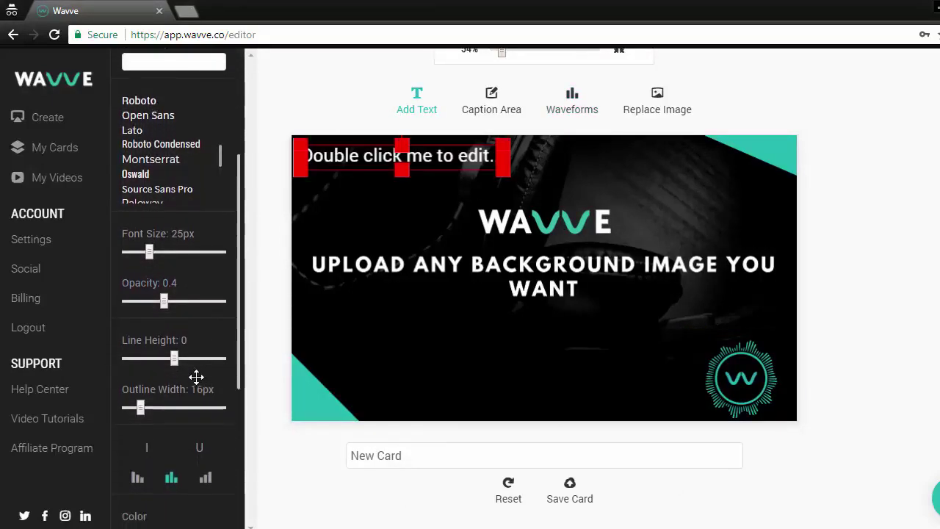
{"action": "scroll", "coordinate": [195, 375], "scroll_direction": "down", "scroll_amount": 1}
{"action": "scroll", "coordinate": [177, 242], "scroll_direction": "up", "scroll_amount": 1}
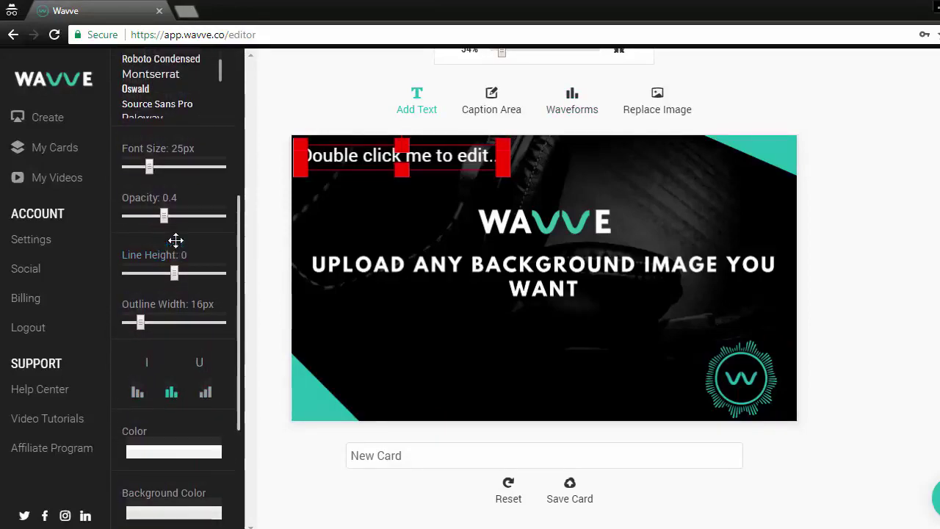
{"action": "scroll", "coordinate": [176, 240], "scroll_direction": "up", "scroll_amount": 1}
{"action": "left_click_drag", "start_coordinate": [464, 156], "coordinate": [609, 391]}
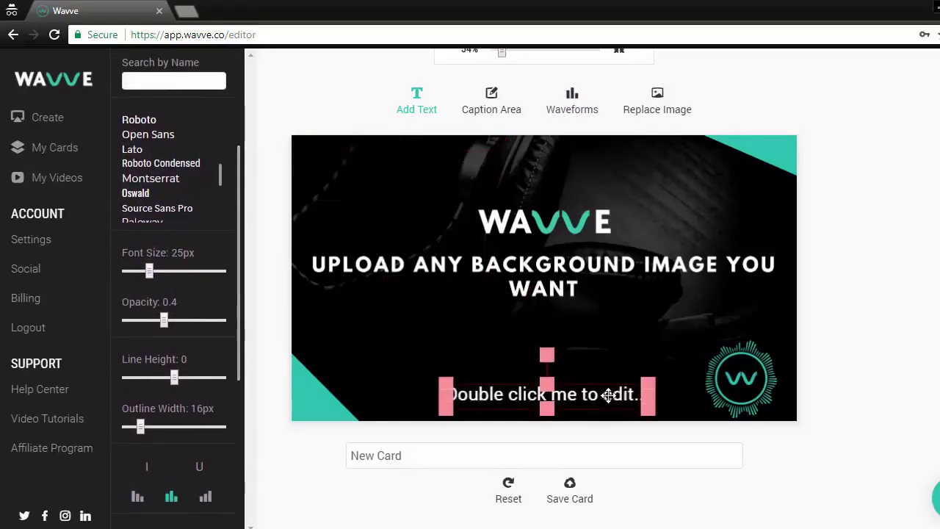
{"action": "double_click", "coordinate": [608, 391]}
{"action": "type", "text": "You Can Add Te"}
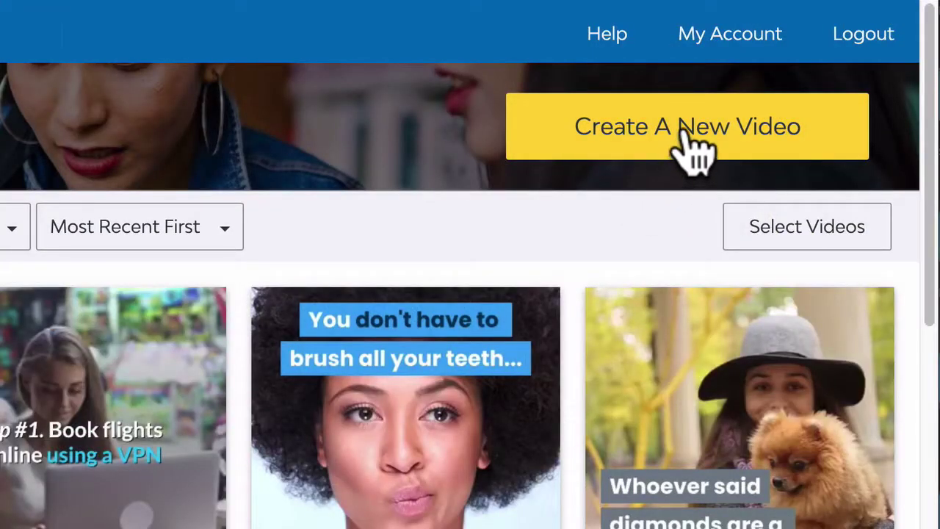
Start a new video, try Auto-voice (Isla) and Record, then choose Upload a voice track.
{"action": "left_click", "coordinate": [686, 134]}
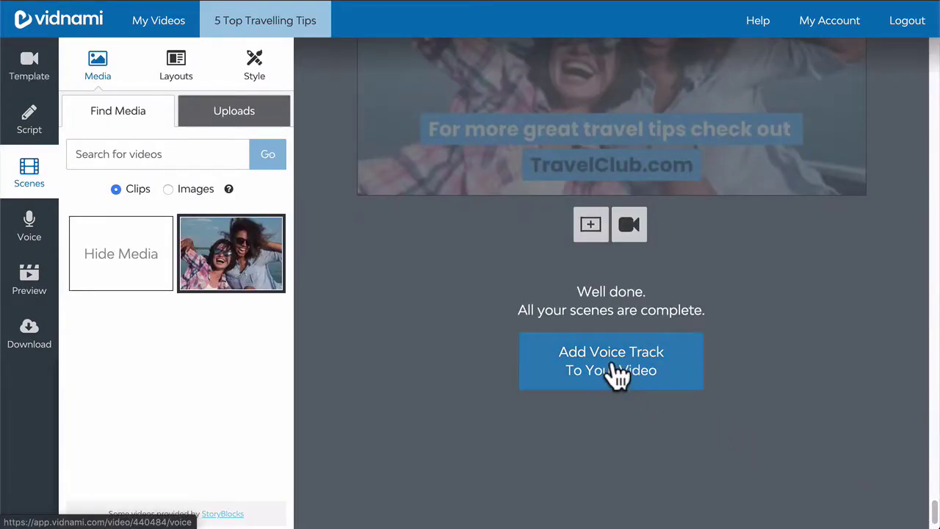
{"action": "left_click", "coordinate": [616, 371]}
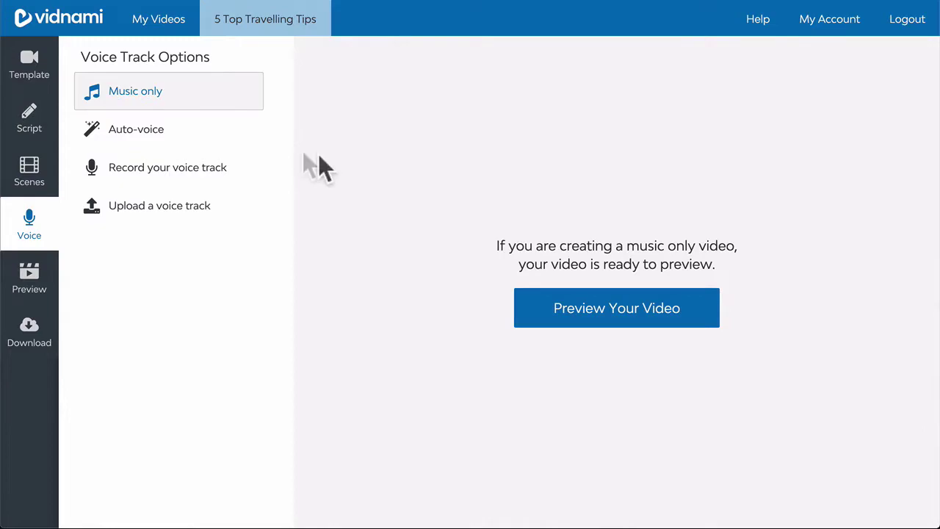
{"action": "left_click", "coordinate": [172, 138]}
{"action": "left_click", "coordinate": [432, 257]}
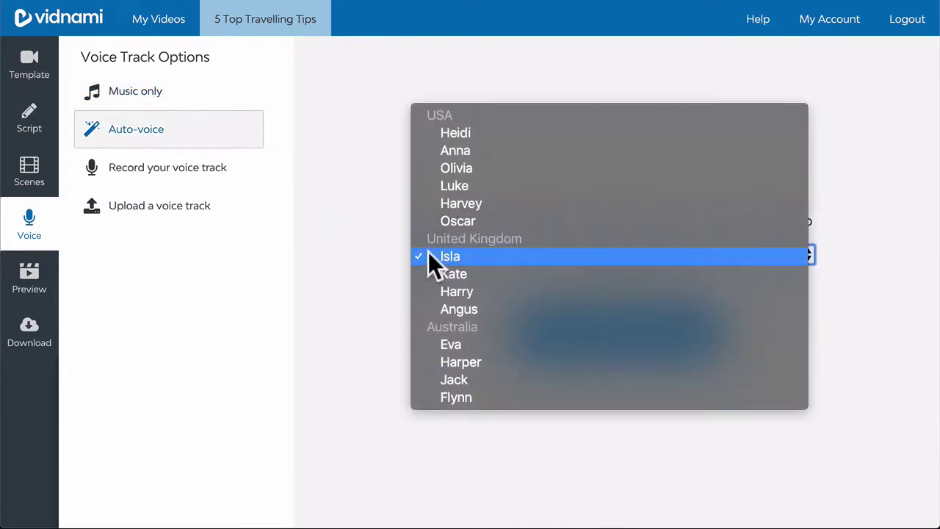
{"action": "key", "text": "Escape"}
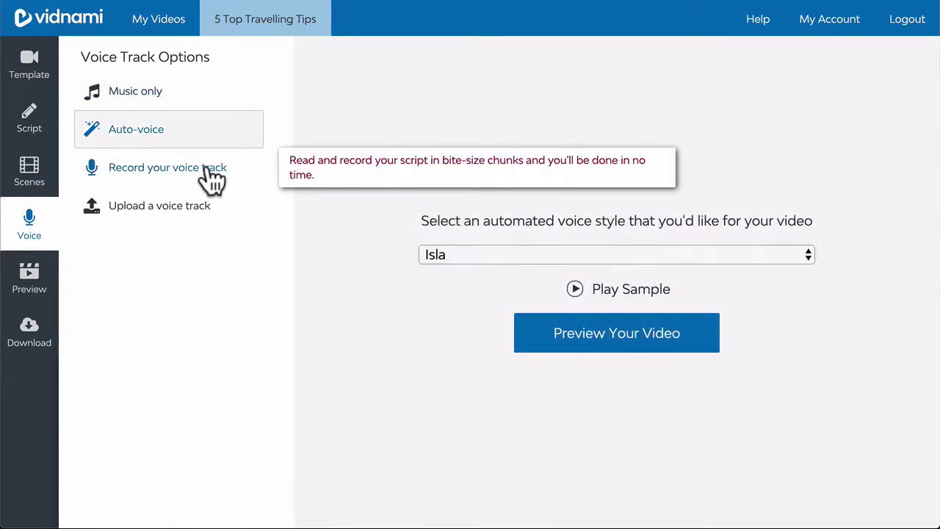
{"action": "left_click", "coordinate": [213, 172]}
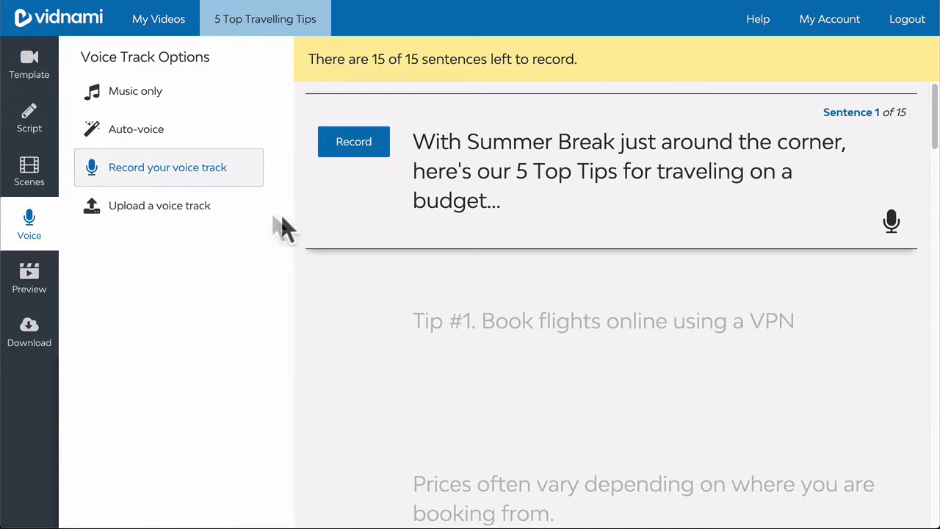
{"action": "left_click", "coordinate": [258, 212]}
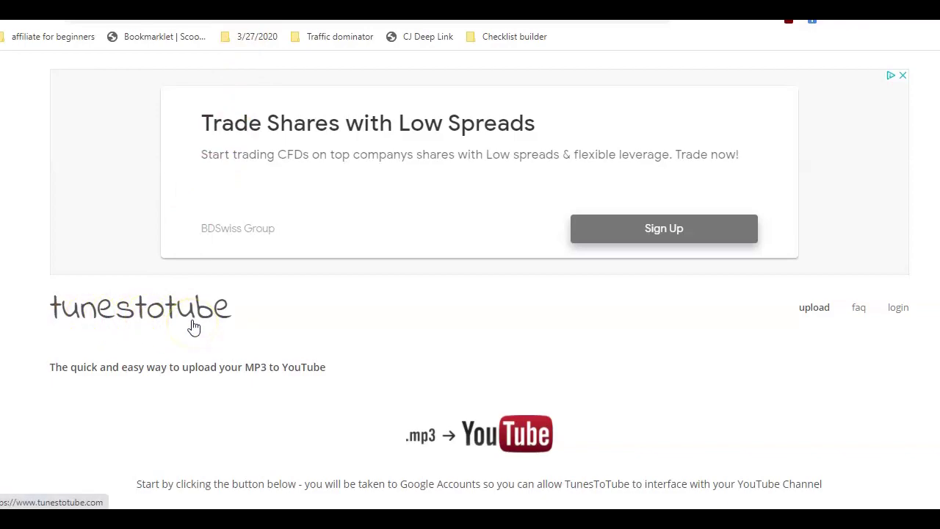
Scroll up and down the TunesToTube home page to review its MP3-to-YouTube features.
{"action": "scroll", "coordinate": [193, 326], "scroll_direction": "down", "scroll_amount": 2}
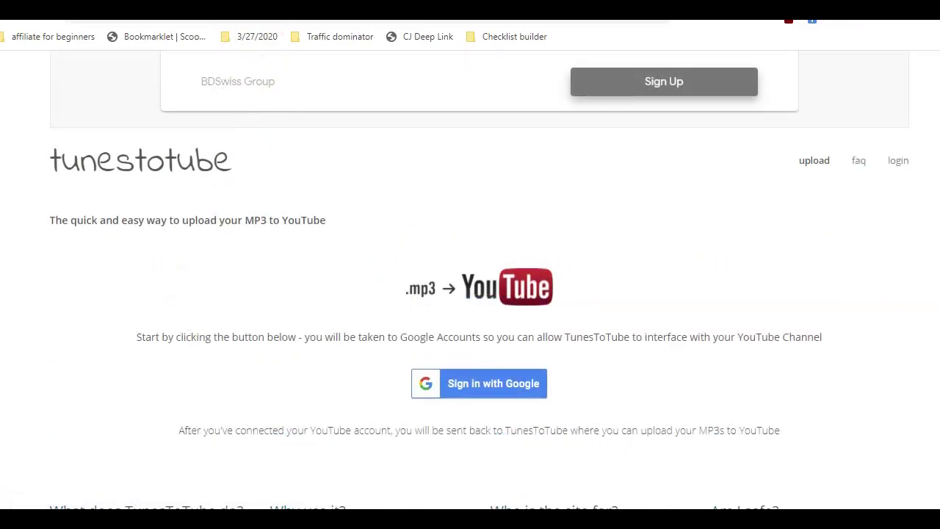
{"action": "scroll", "coordinate": [221, 195], "scroll_direction": "down", "scroll_amount": 4}
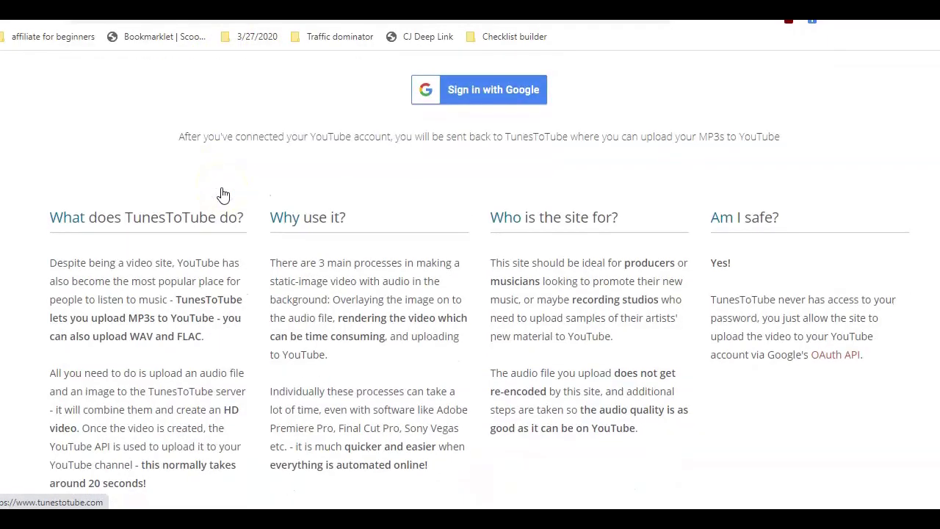
{"action": "scroll", "coordinate": [223, 195], "scroll_direction": "down", "scroll_amount": 2}
{"action": "scroll", "coordinate": [223, 196], "scroll_direction": "up", "scroll_amount": 5}
{"action": "scroll", "coordinate": [223, 195], "scroll_direction": "up", "scroll_amount": 2}
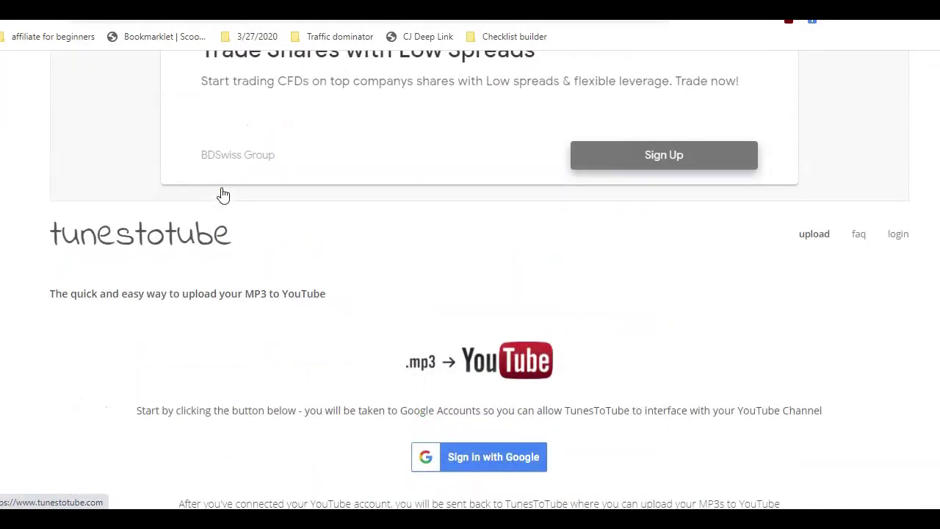
{"action": "scroll", "coordinate": [222, 195], "scroll_direction": "up", "scroll_amount": 1}
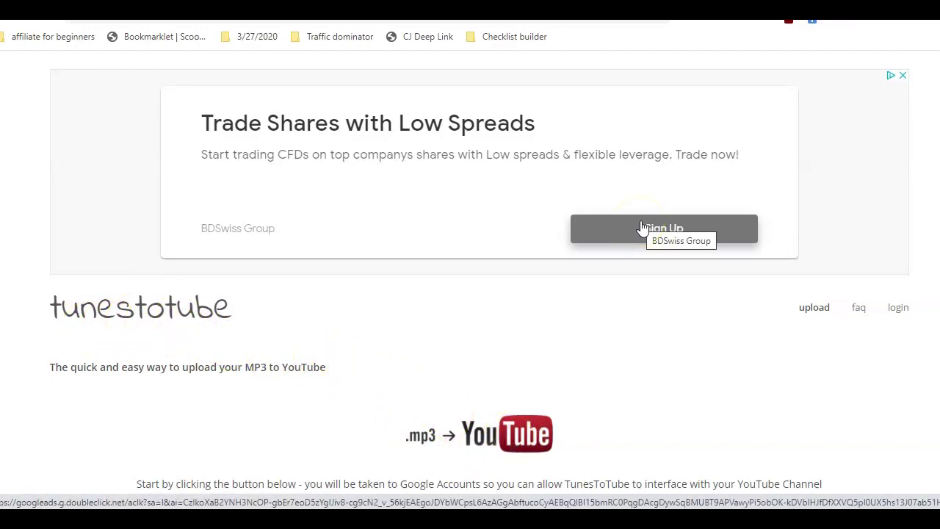
{"action": "scroll", "coordinate": [641, 229], "scroll_direction": "down", "scroll_amount": 2}
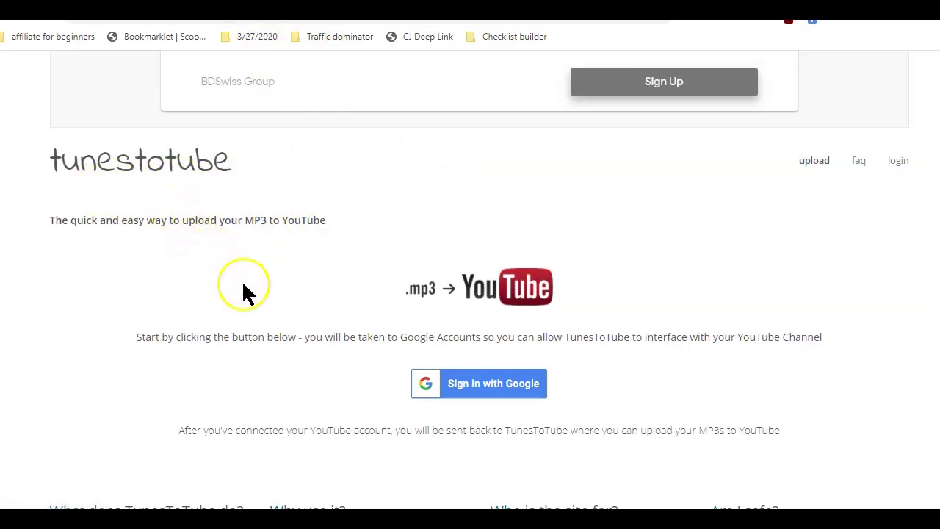
{"action": "scroll", "coordinate": [244, 288], "scroll_direction": "down", "scroll_amount": 2}
{"action": "scroll", "coordinate": [480, 235], "scroll_direction": "down", "scroll_amount": 4}
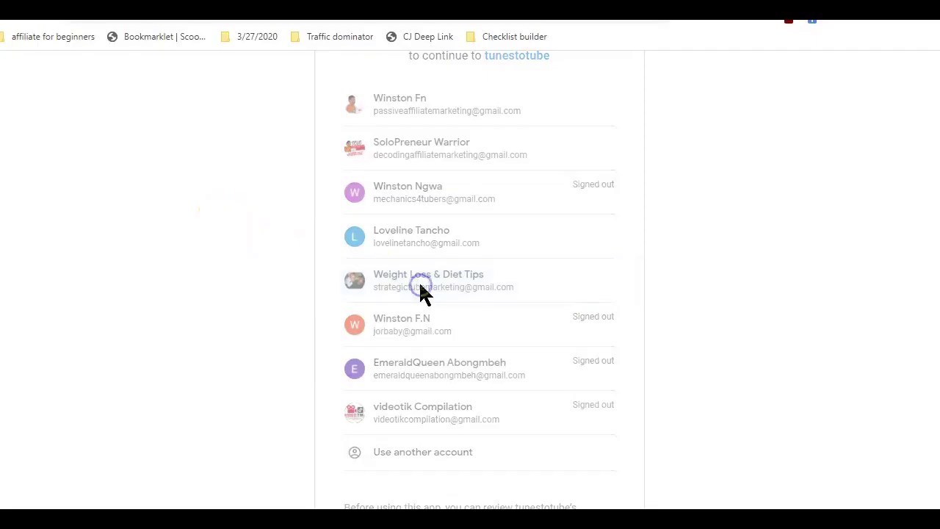
Choose the Google account and its brand channel, then allow tunestotube access to YouTube.
{"action": "left_click", "coordinate": [422, 292]}
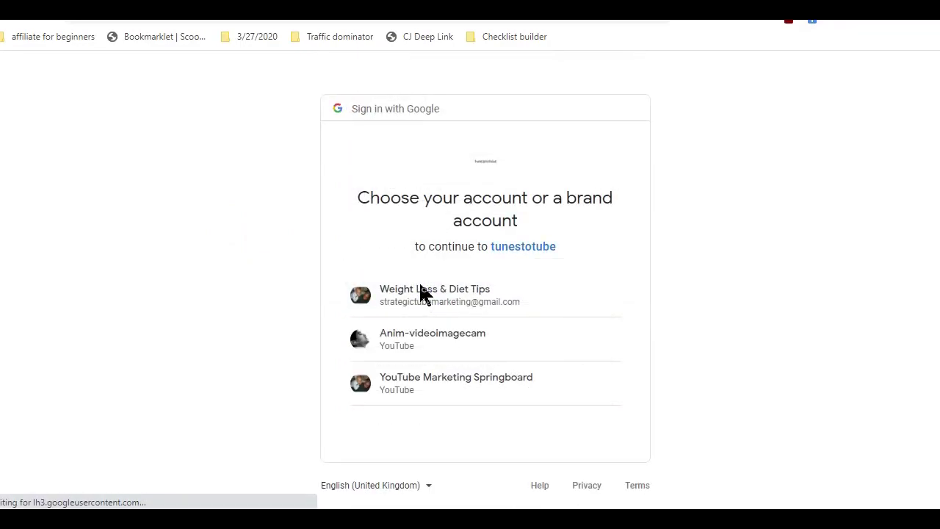
{"action": "left_click", "coordinate": [419, 292]}
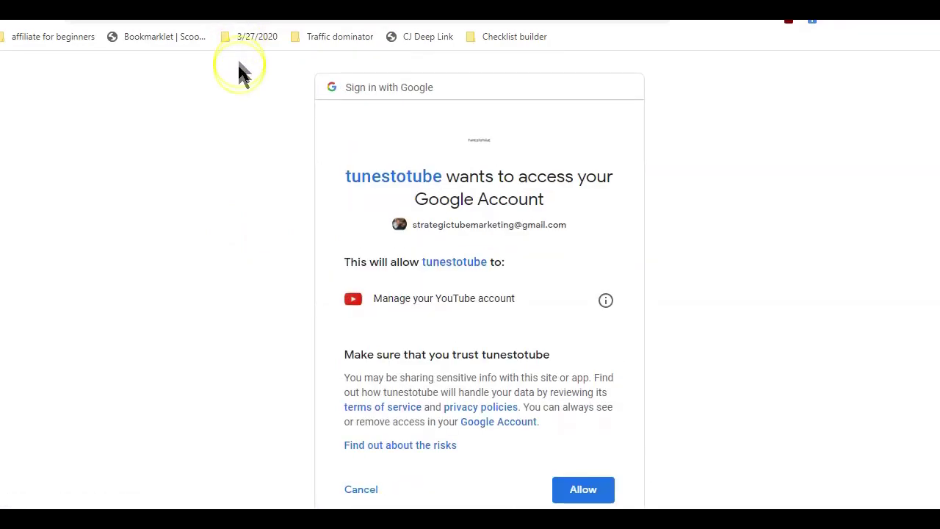
{"action": "scroll", "coordinate": [234, 128], "scroll_direction": "down", "scroll_amount": 1}
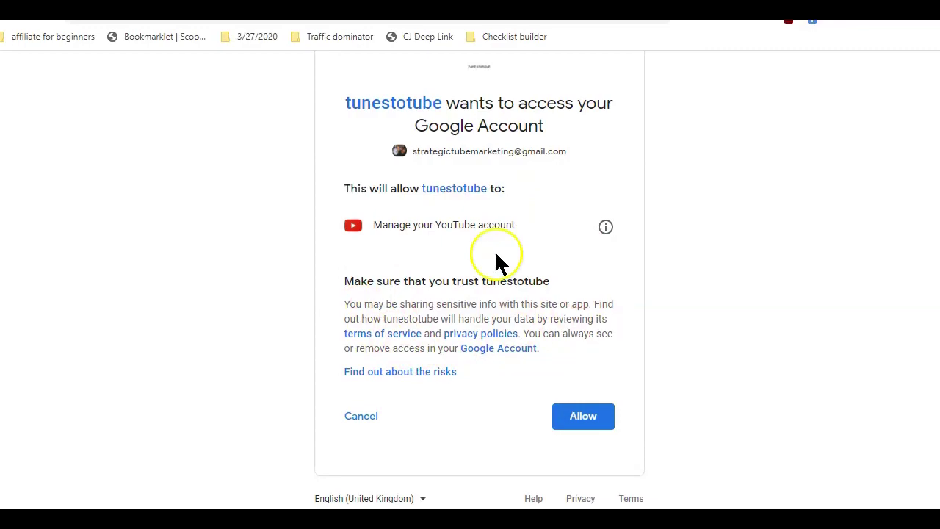
{"action": "left_click", "coordinate": [576, 425]}
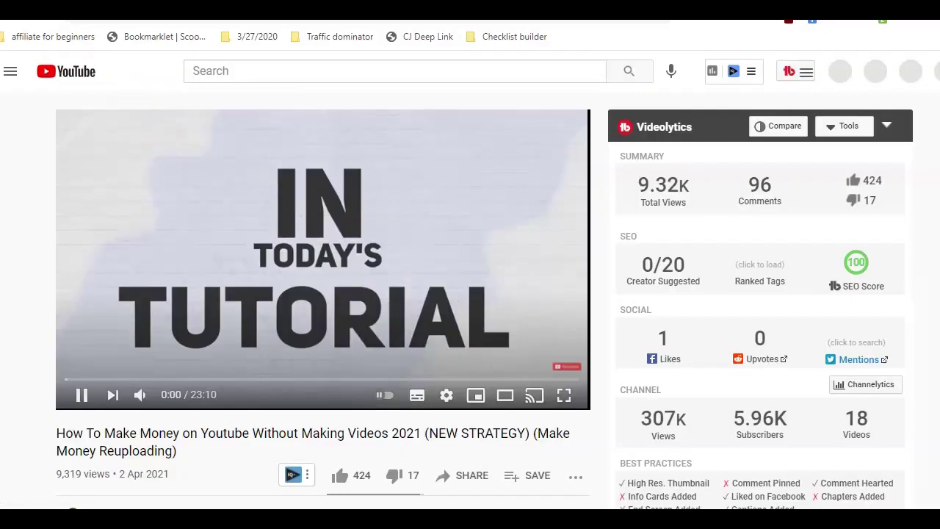
Scroll down the upload page and open the Downloads folder holding the audio file and beach image.
{"action": "scroll", "coordinate": [254, 176], "scroll_direction": "down", "scroll_amount": 3}
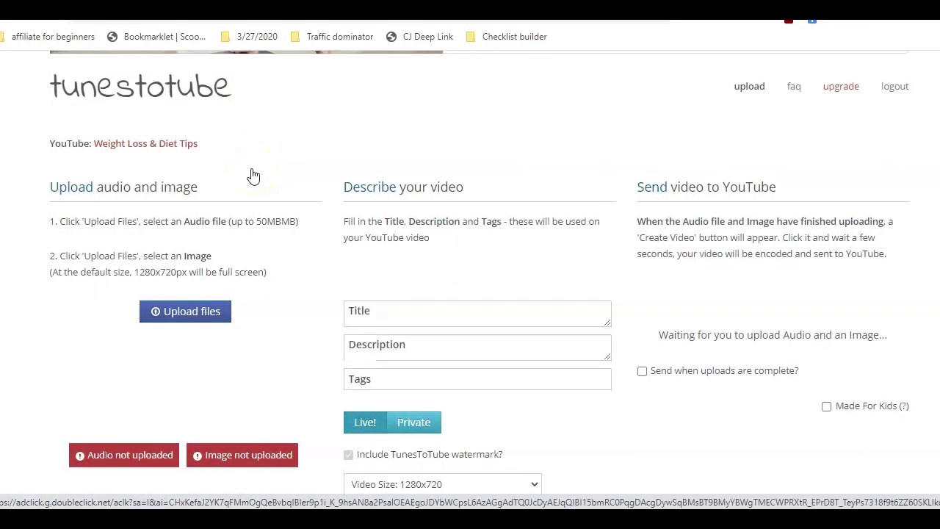
{"action": "scroll", "coordinate": [254, 177], "scroll_direction": "down", "scroll_amount": 1}
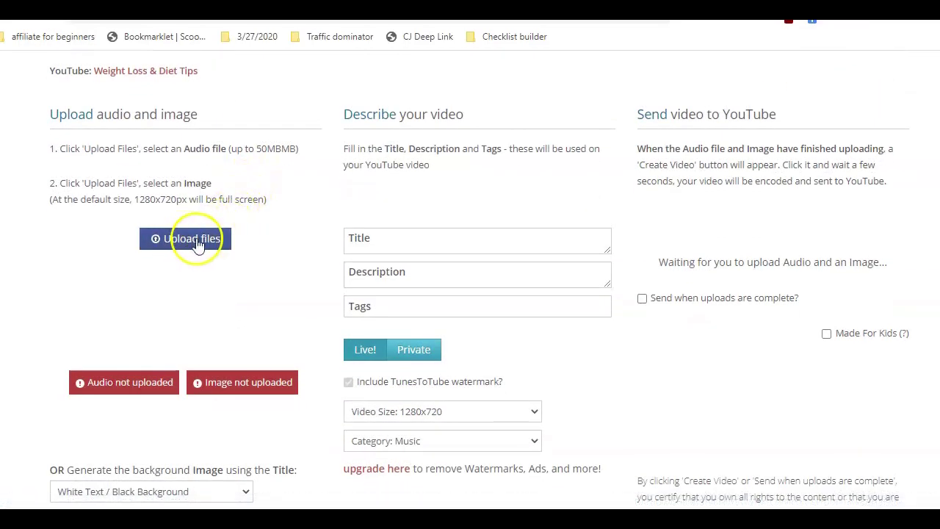
{"action": "scroll", "coordinate": [176, 242], "scroll_direction": "down", "scroll_amount": 1}
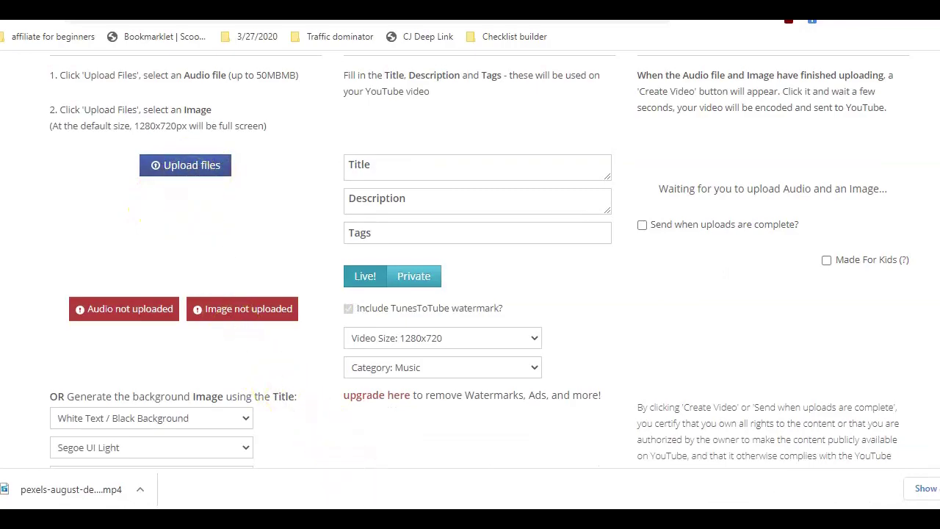
{"action": "left_click", "coordinate": [457, 458]}
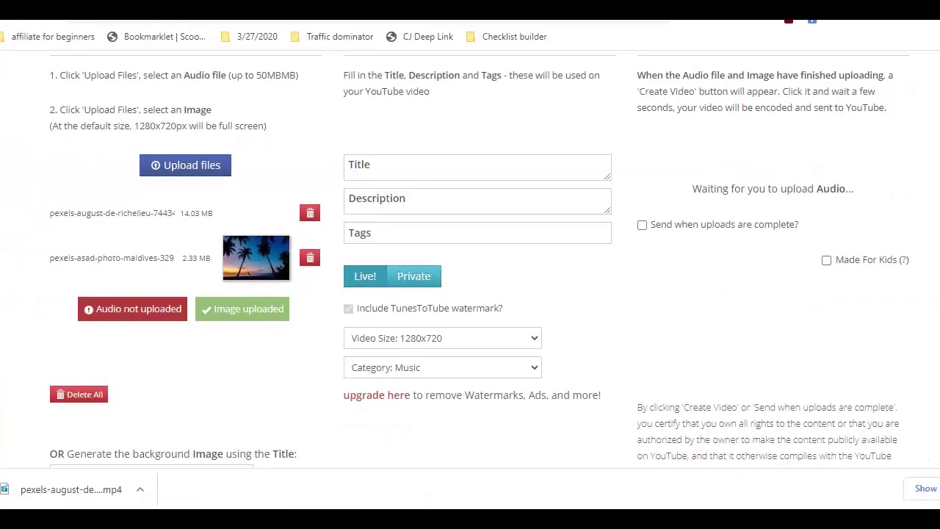
{"action": "scroll", "coordinate": [376, 145], "scroll_direction": "up", "scroll_amount": 1}
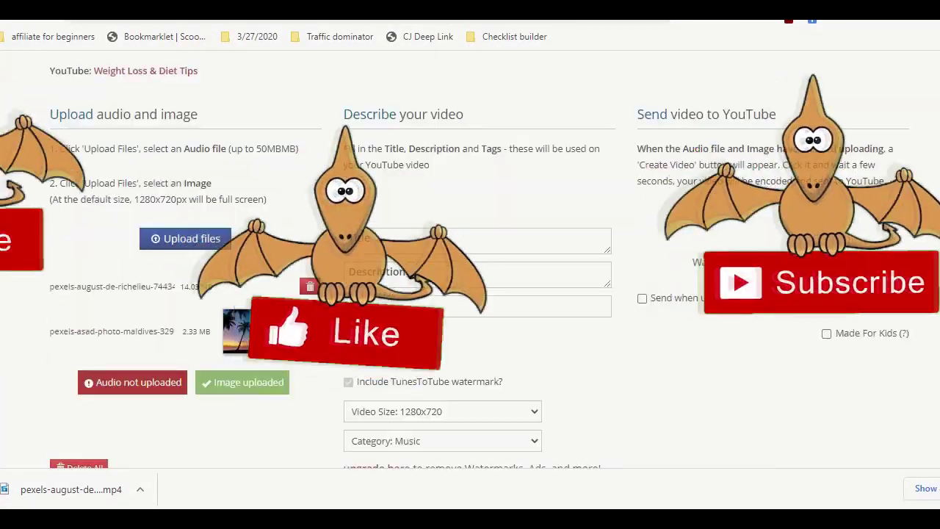